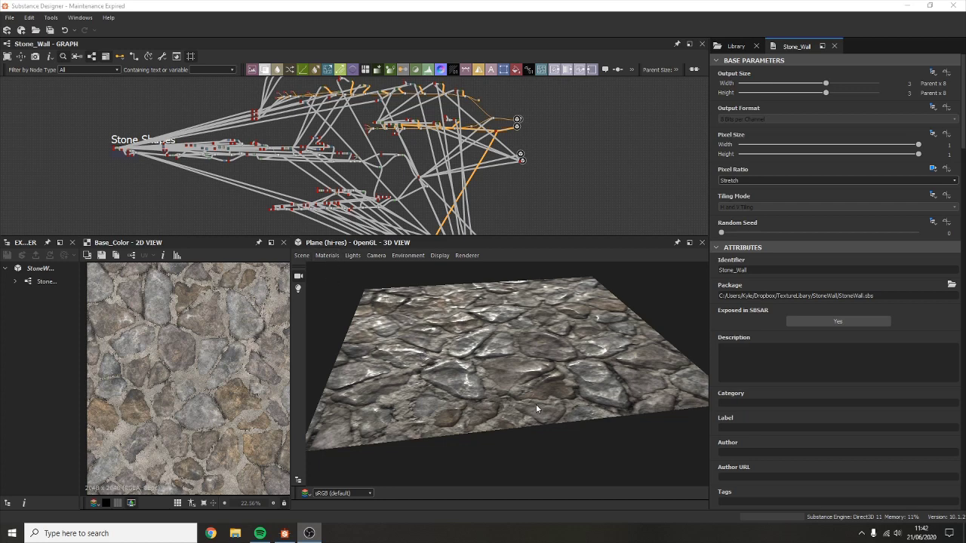
- Switch the preview's physically_metallic_roughness material to its Tessellation variant to show its tessellation settings
left_click_drag(538, 410, 536, 408)
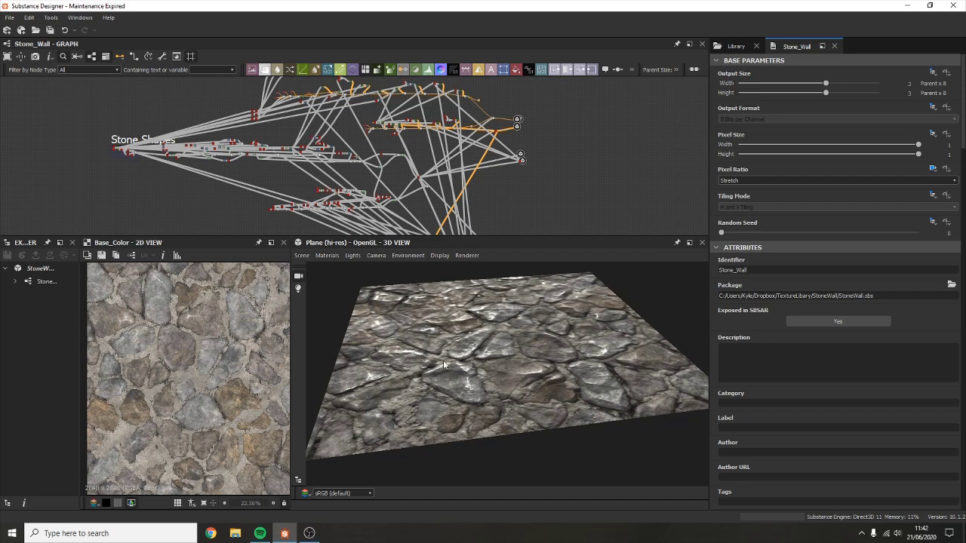
mouse_move(536, 359)
left_mouse_down()
mouse_move(508, 344)
mouse_move(511, 361)
mouse_move(500, 346)
mouse_move(518, 379)
mouse_move(523, 368)
mouse_move(496, 349)
mouse_move(546, 354)
left_mouse_up()
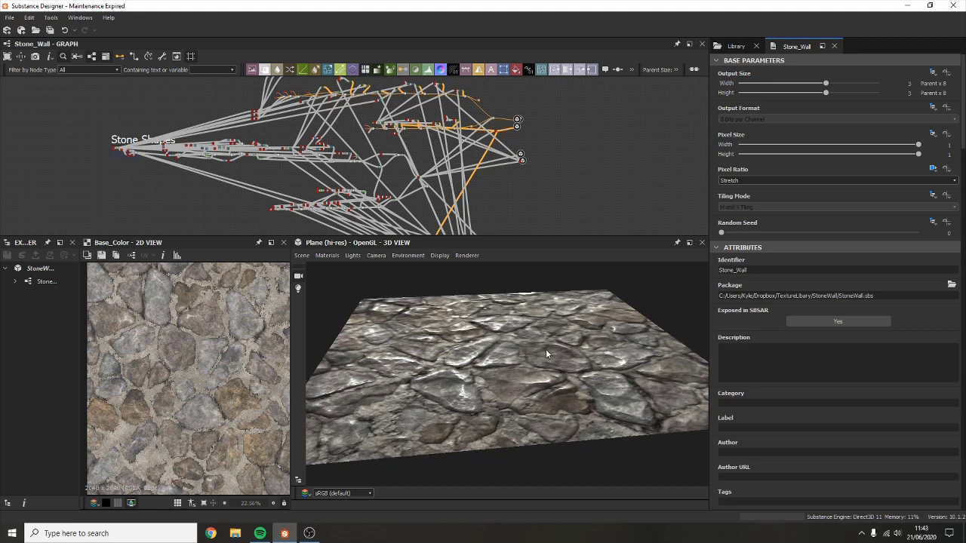
left_click(327, 256)
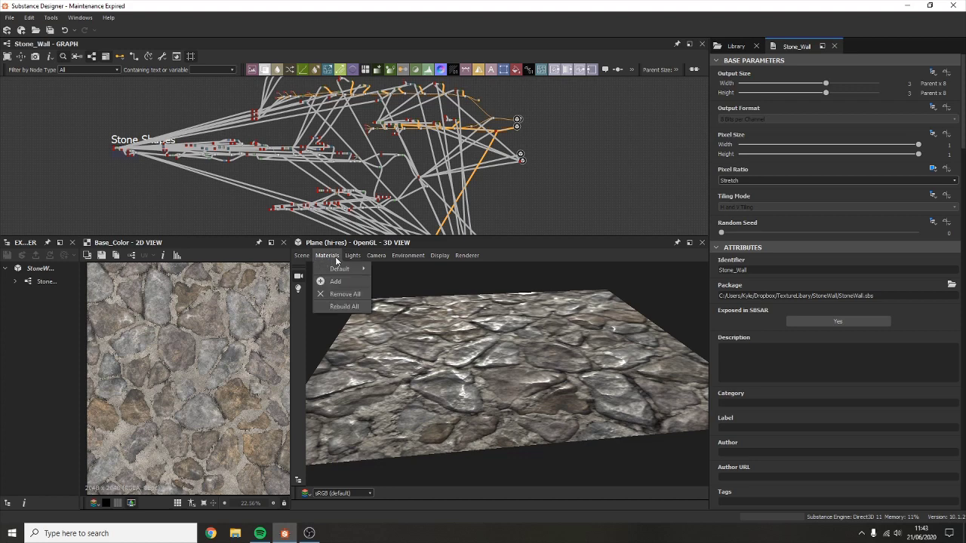
mouse_move(325, 270)
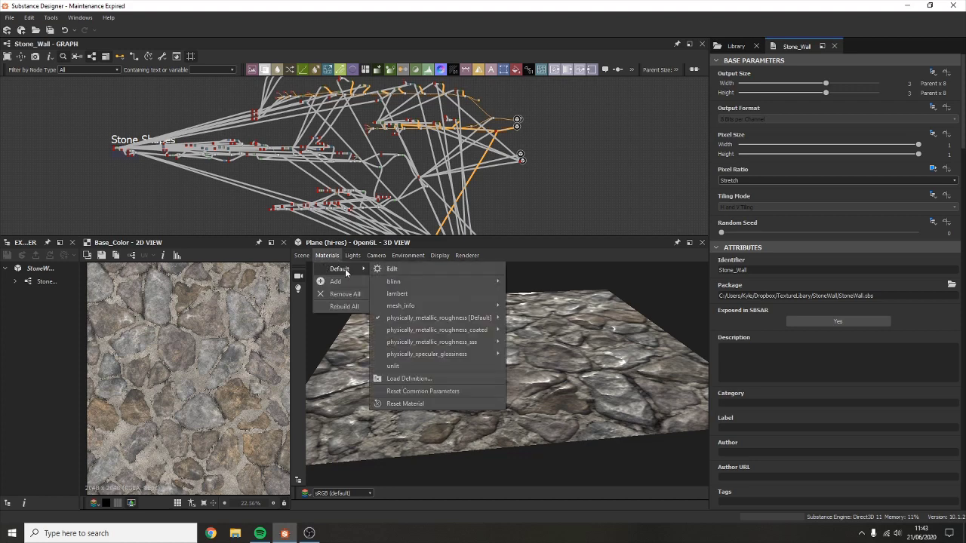
mouse_move(465, 321)
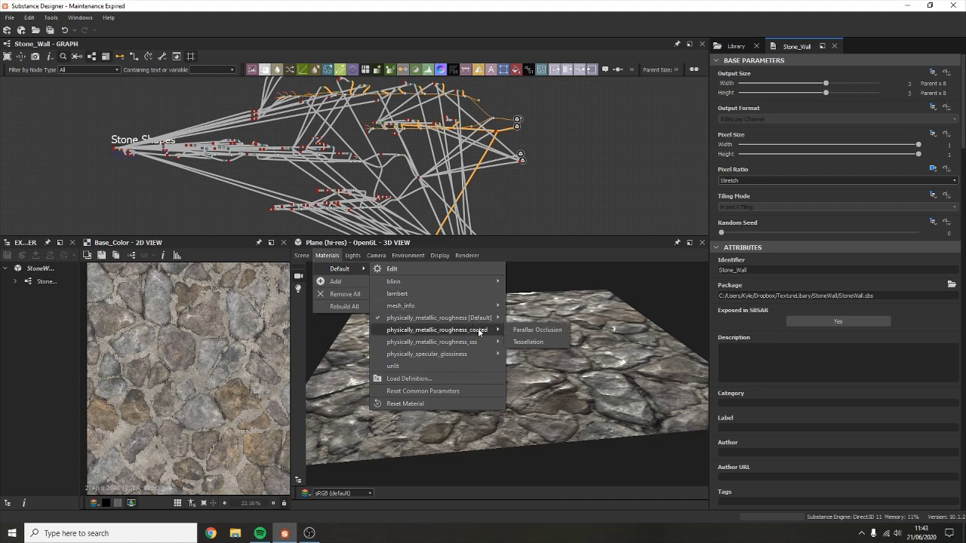
mouse_move(477, 357)
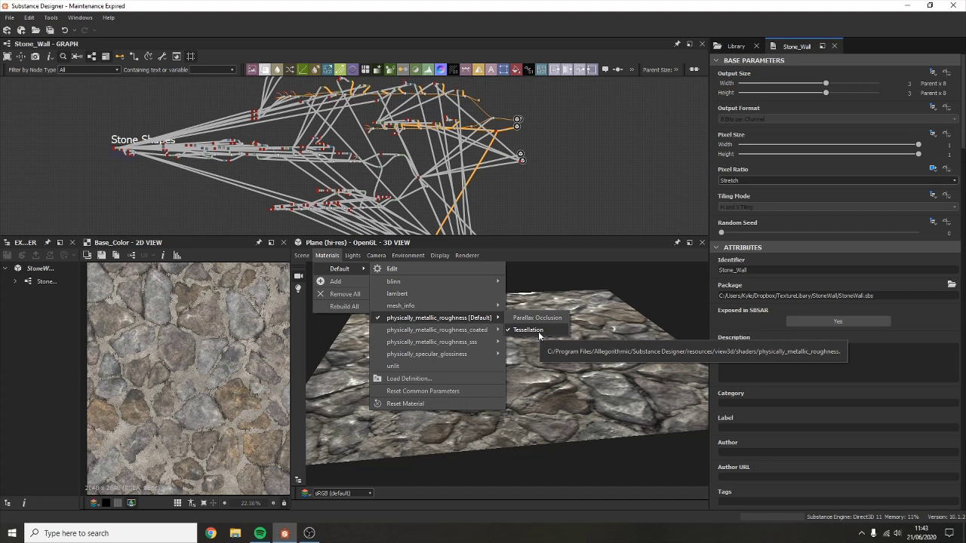
left_click(539, 332)
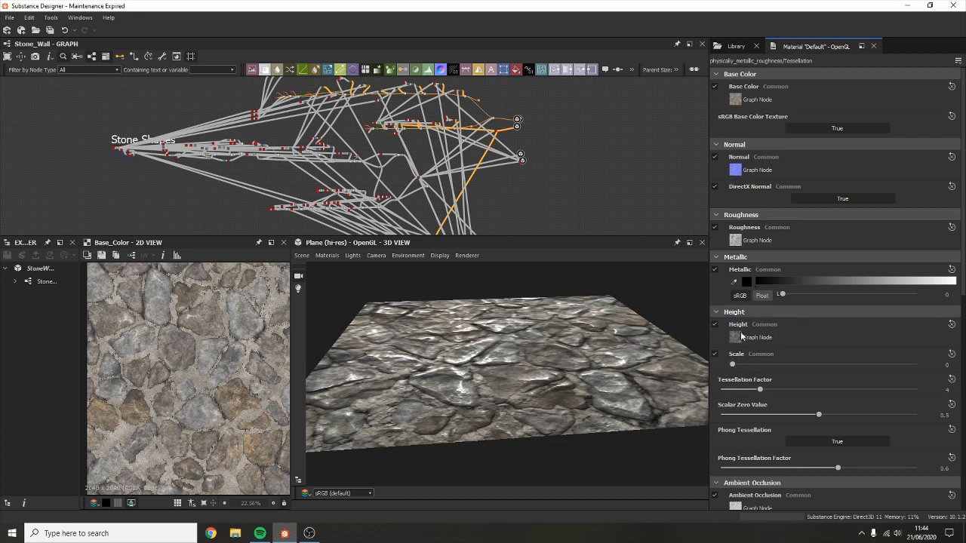
- Raise the tessellation Height Scale to 10 and orbit to check the stone displacement
left_click_drag(732, 364, 916, 364)
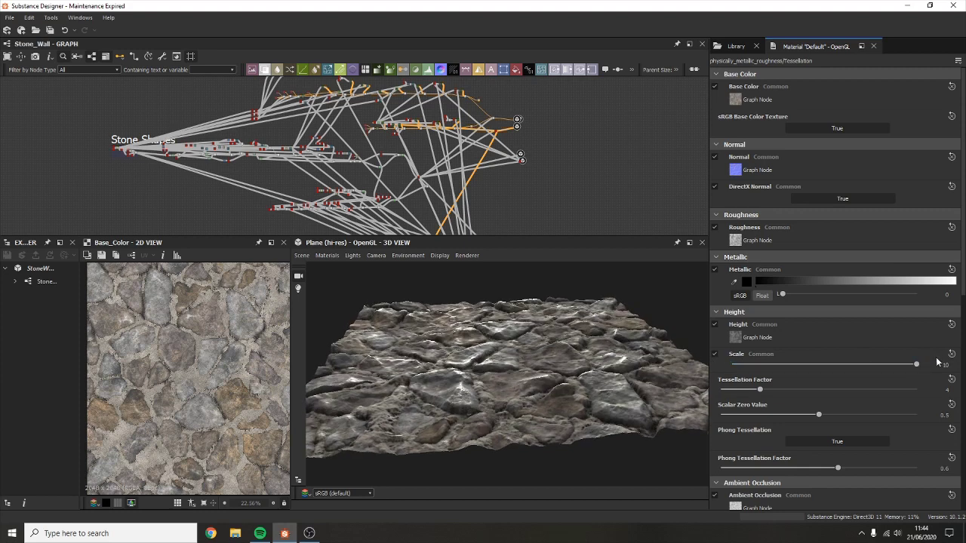
left_click_drag(468, 339, 548, 364)
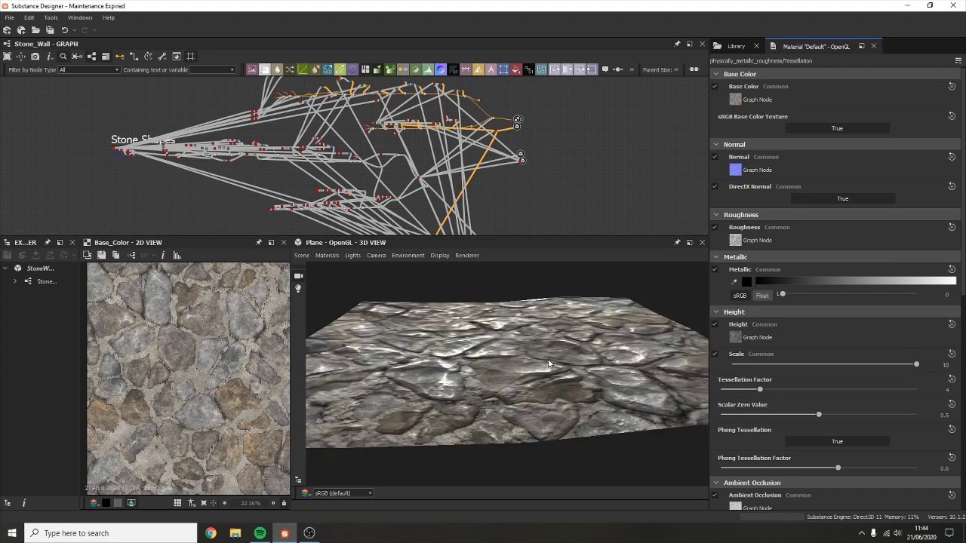
left_click_drag(833, 364, 916, 364)
left_click(301, 255)
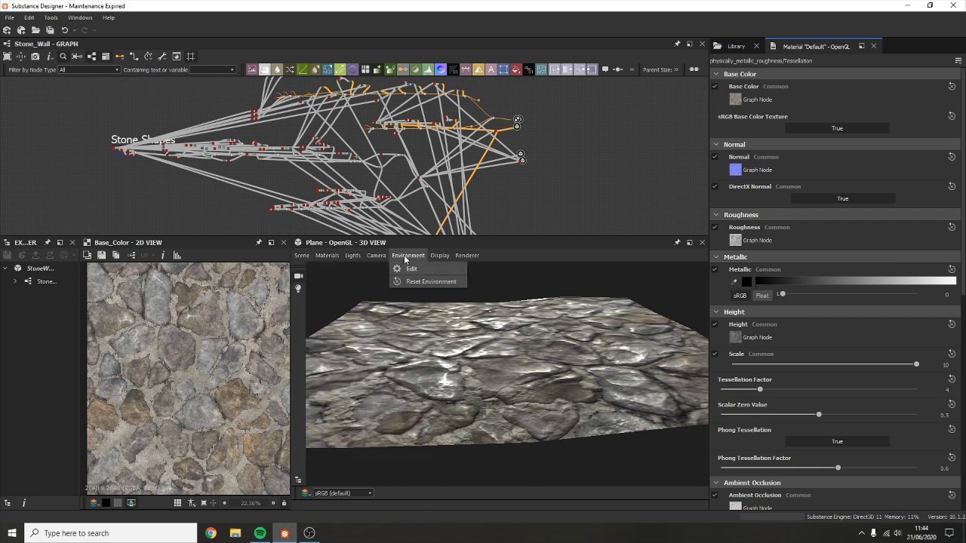
- Turn on wireframe display and load the Plane (hi-res) mesh, zooming in and out to inspect it
left_click(450, 269)
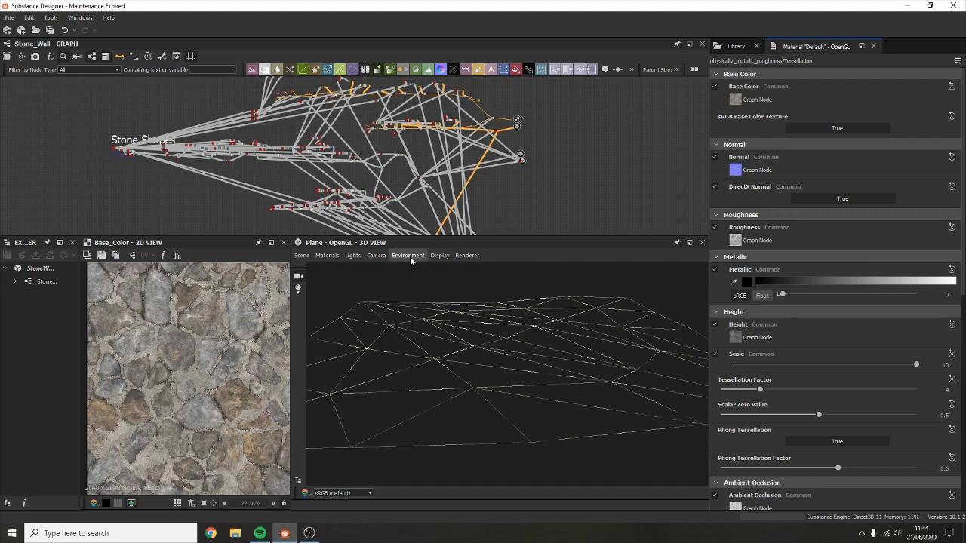
left_click(301, 255)
left_click(330, 342)
scroll(498, 379, "up", 6)
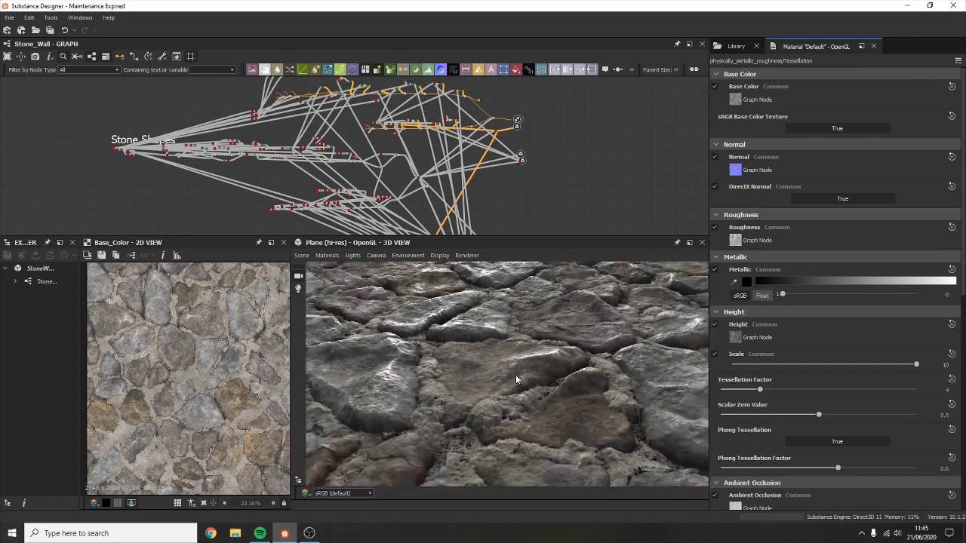
scroll(516, 376, "down", 3)
- Lower Height Scale to 4.93, try Tessellation Factor 1, then return it to 4
left_click_drag(884, 364, 823, 366)
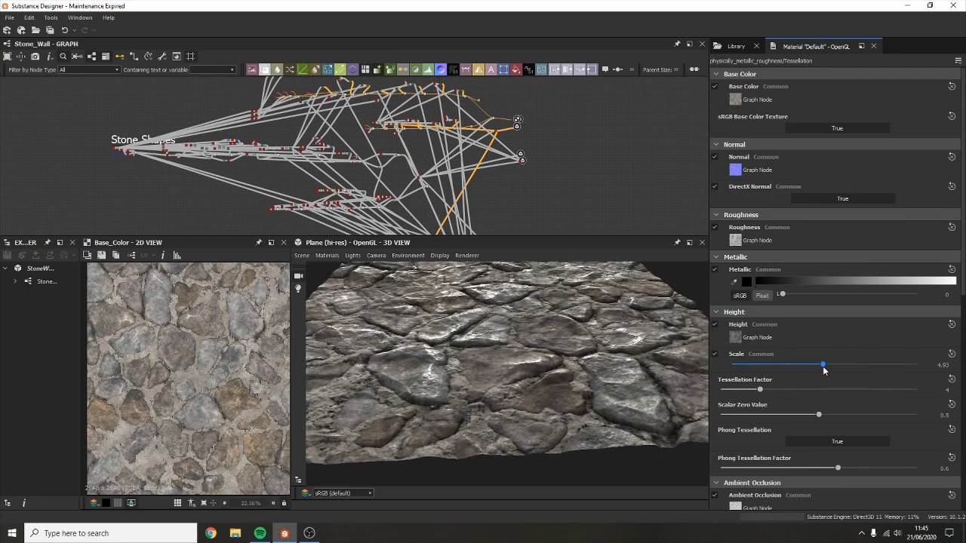
scroll(551, 370, "down", 3)
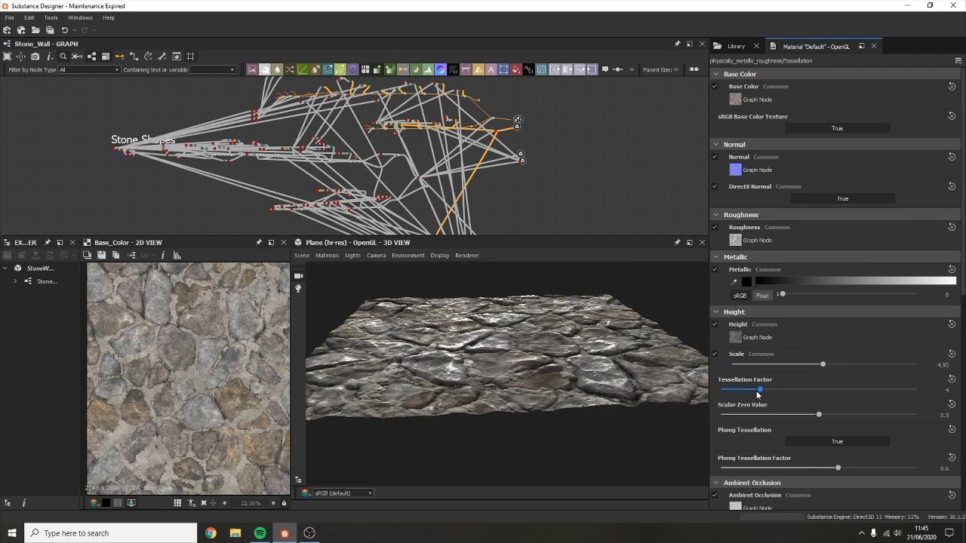
left_click_drag(759, 390, 722, 391)
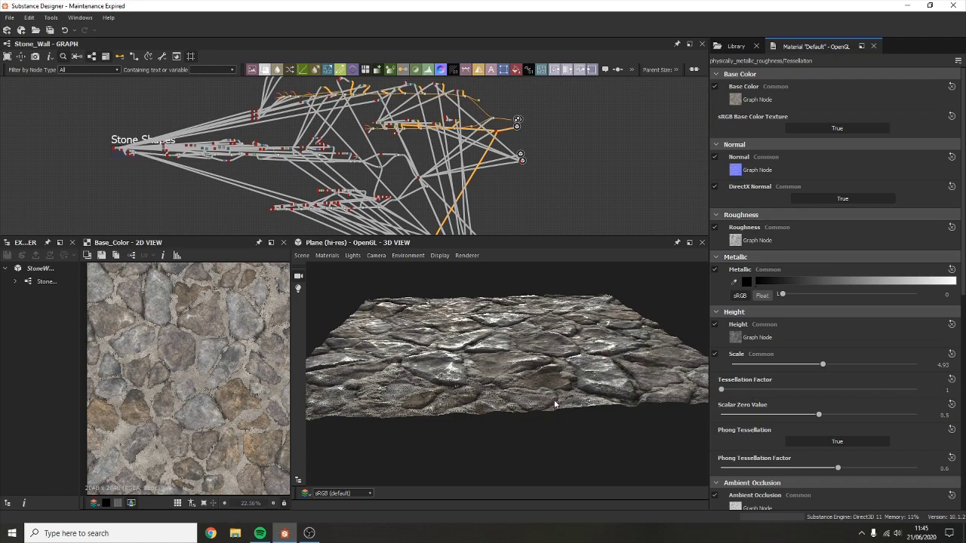
scroll(520, 411, "up", 5)
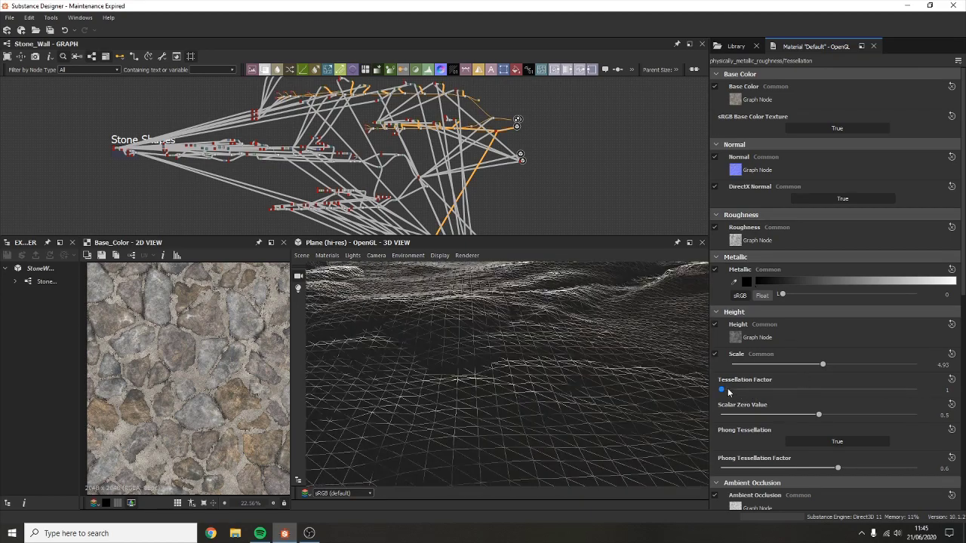
left_click_drag(722, 391, 766, 393)
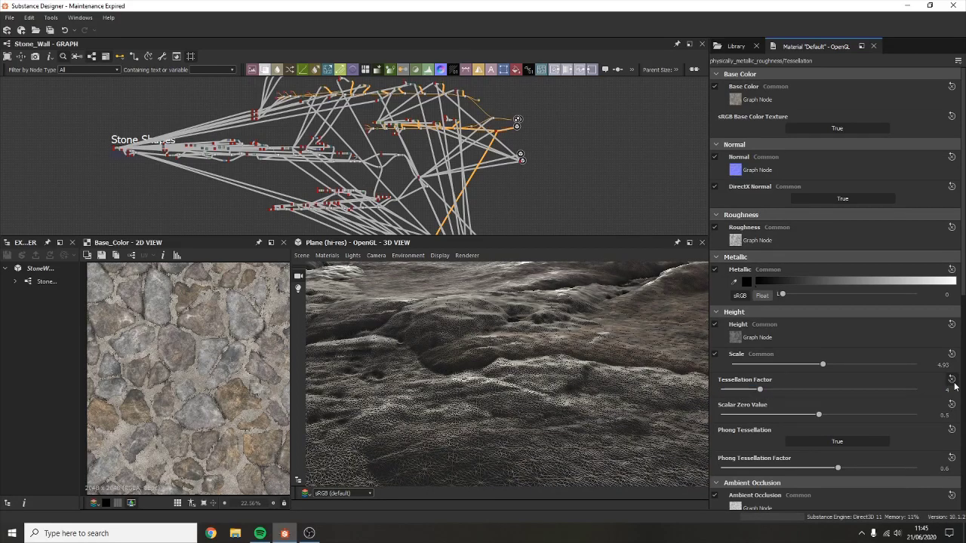
- Preview the stone material on the Sphere 2 Tiles mesh
left_click(301, 255)
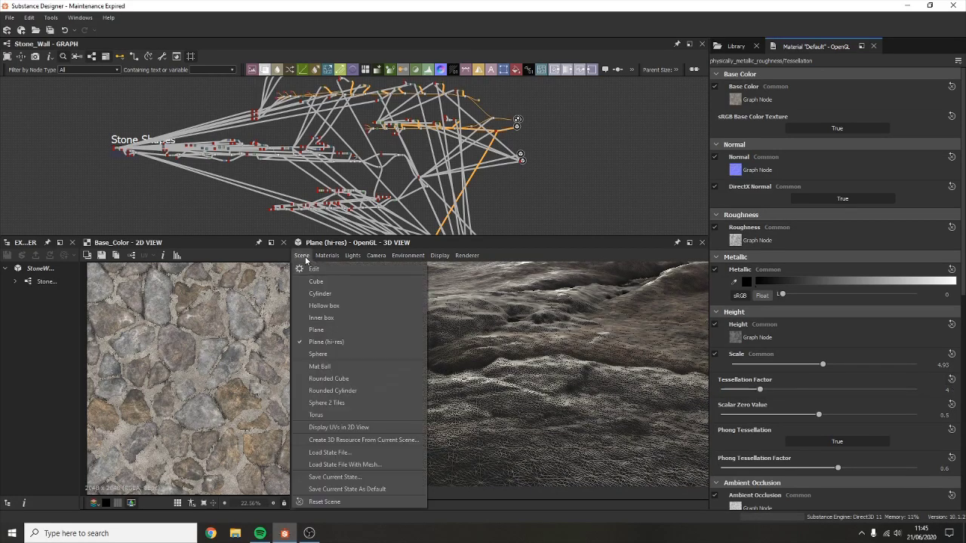
left_click(575, 356)
left_click_drag(574, 356, 325, 245)
left_click(301, 255)
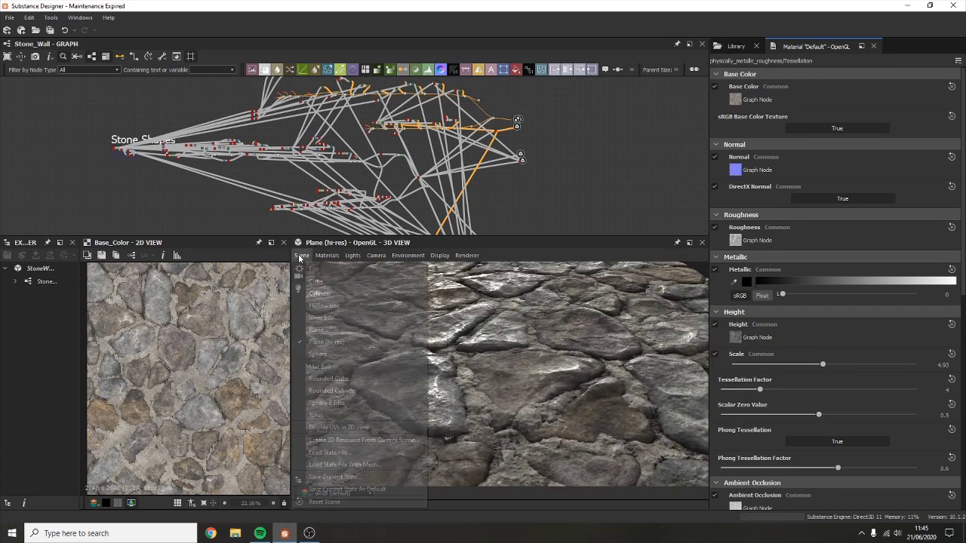
left_click(375, 402)
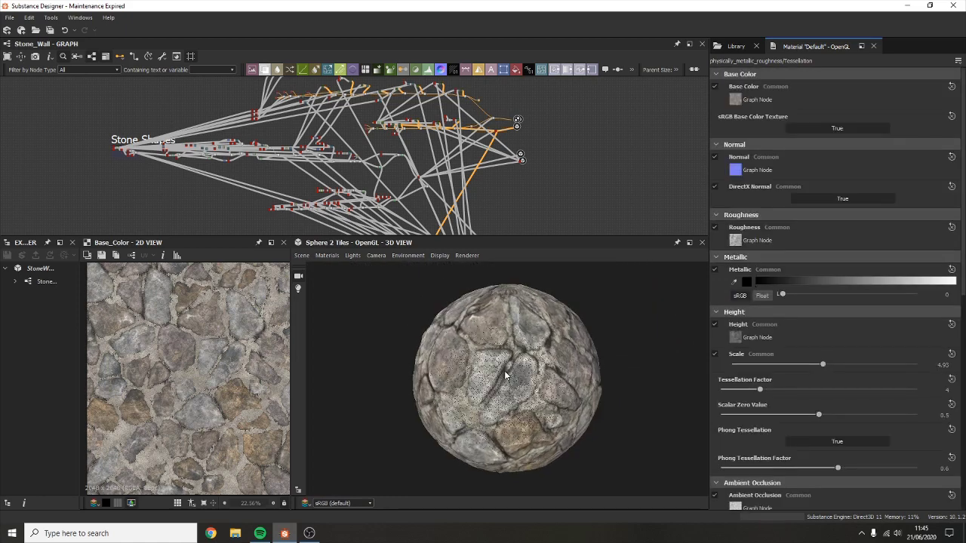
- Turn off the wireframe overlay and raise Height Scale back to 10
left_click(440, 255)
left_click(457, 326)
scroll(468, 330, "up", 3)
scroll(483, 332, "down", 2)
left_click_drag(841, 361, 918, 353)
scroll(621, 387, "up", 4)
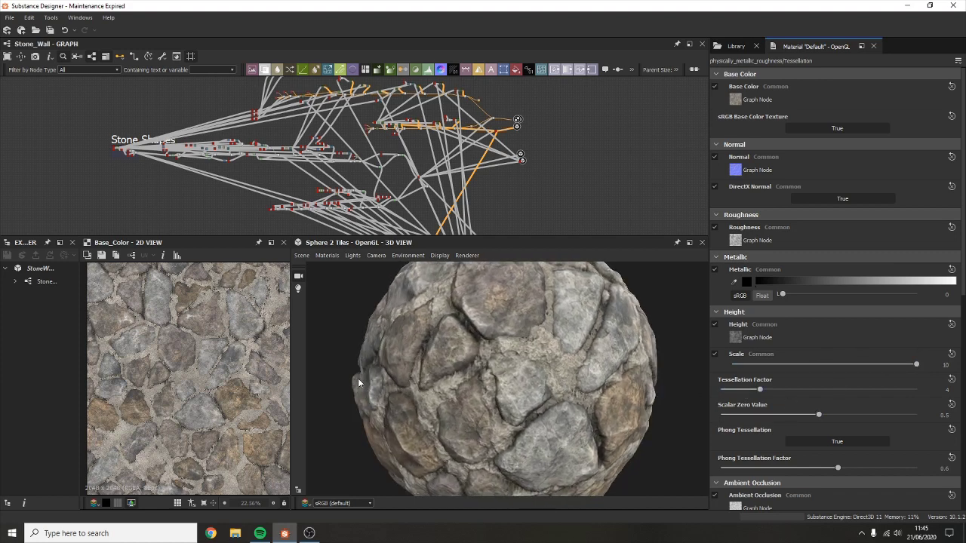
left_click(301, 255)
- Show the material on the Rounded Cylinder, testing Tessellation Factor values before settling on 4
left_click(352, 387)
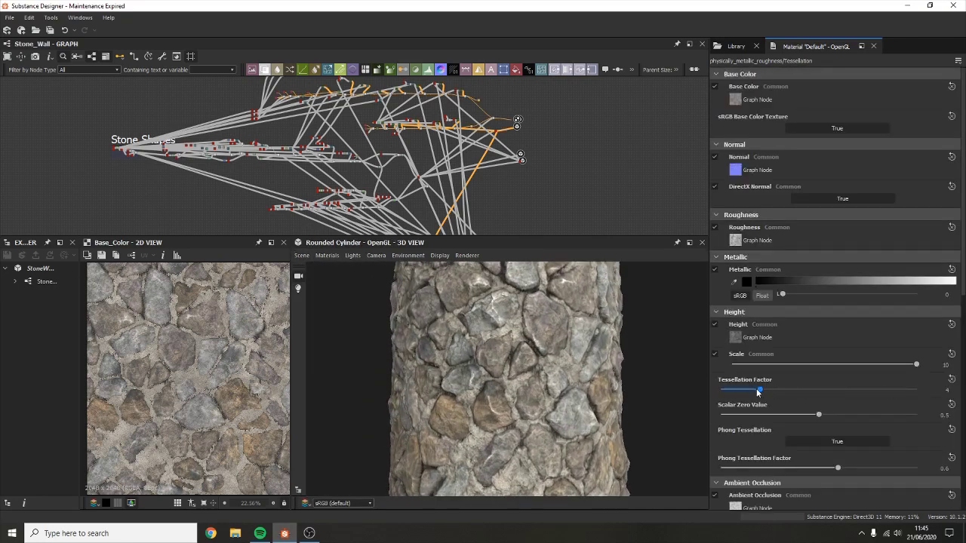
mouse_move(759, 392)
left_mouse_down()
mouse_move(792, 394)
mouse_move(760, 391)
left_mouse_up()
scroll(566, 343, "up", 5)
left_click_drag(626, 270, 604, 330)
mouse_move(766, 393)
left_mouse_down()
mouse_move(945, 394)
mouse_move(760, 391)
left_mouse_up()
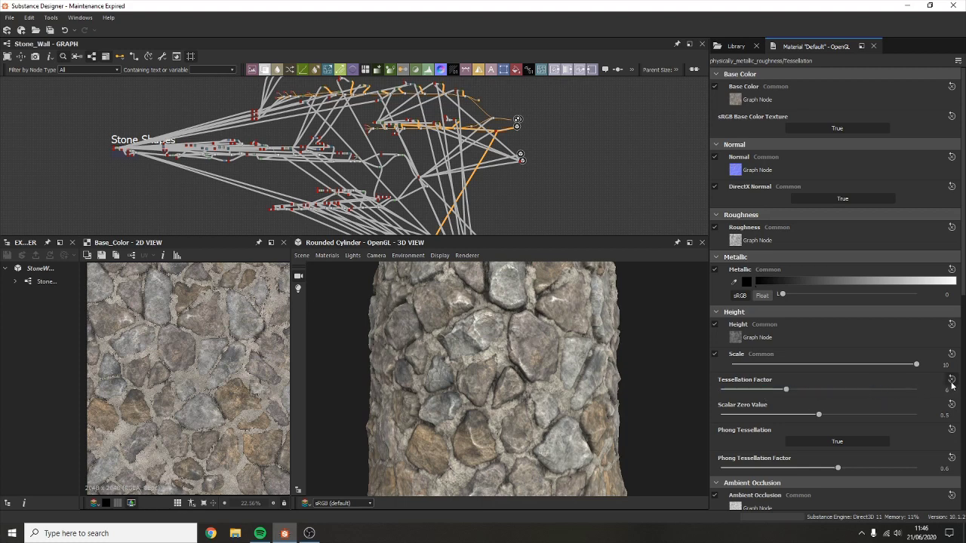
left_click(302, 256)
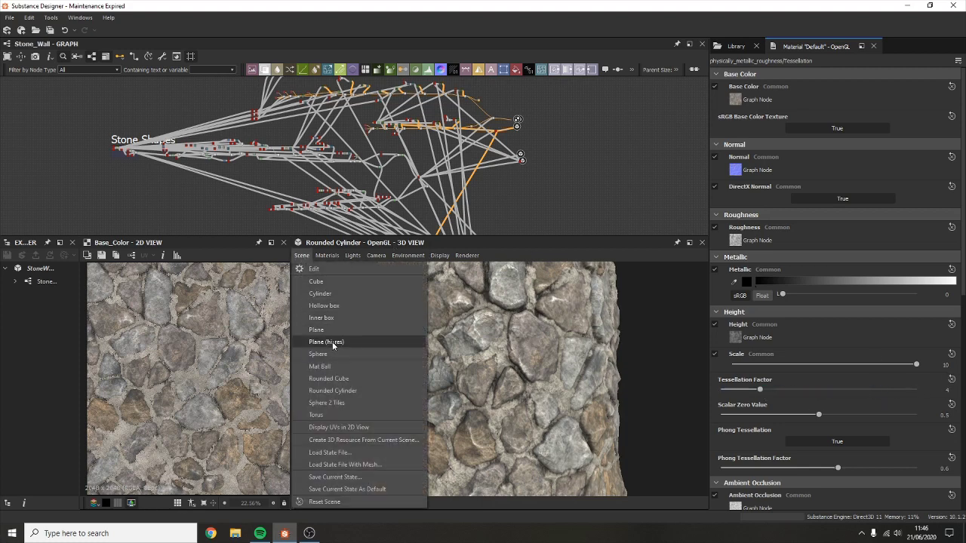
- Switch back to Plane (hi-res) and orbit from a low grazing angle to a top-down view
left_click(332, 342)
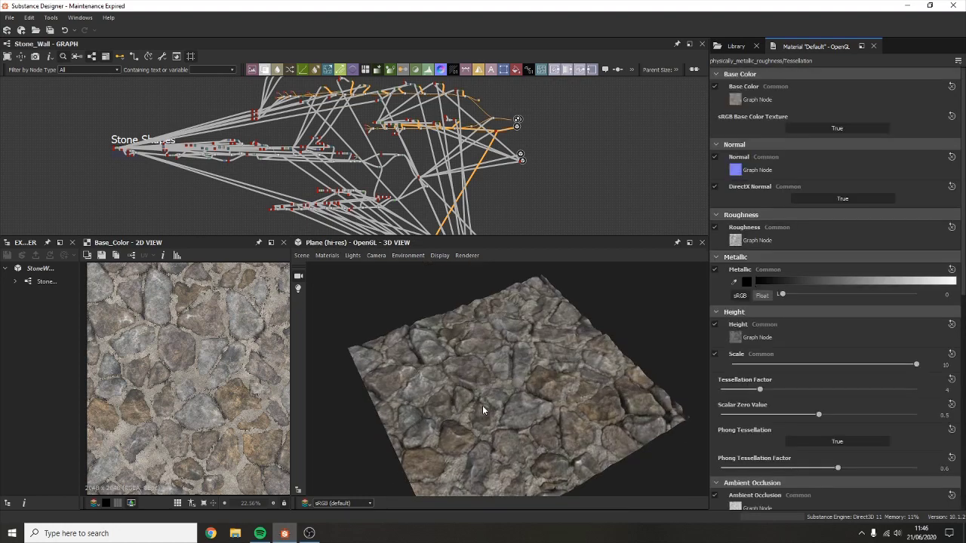
left_click_drag(544, 413, 613, 359)
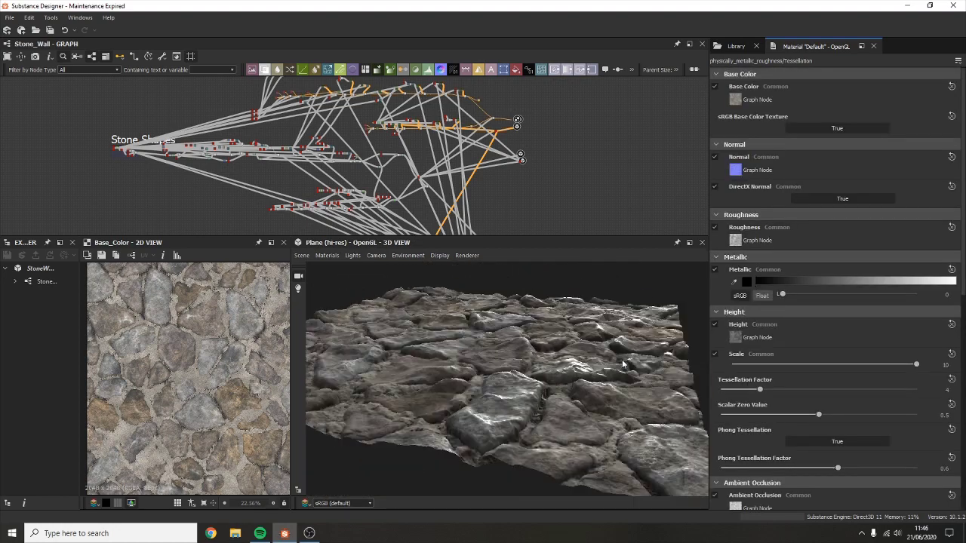
left_click_drag(539, 358, 535, 399)
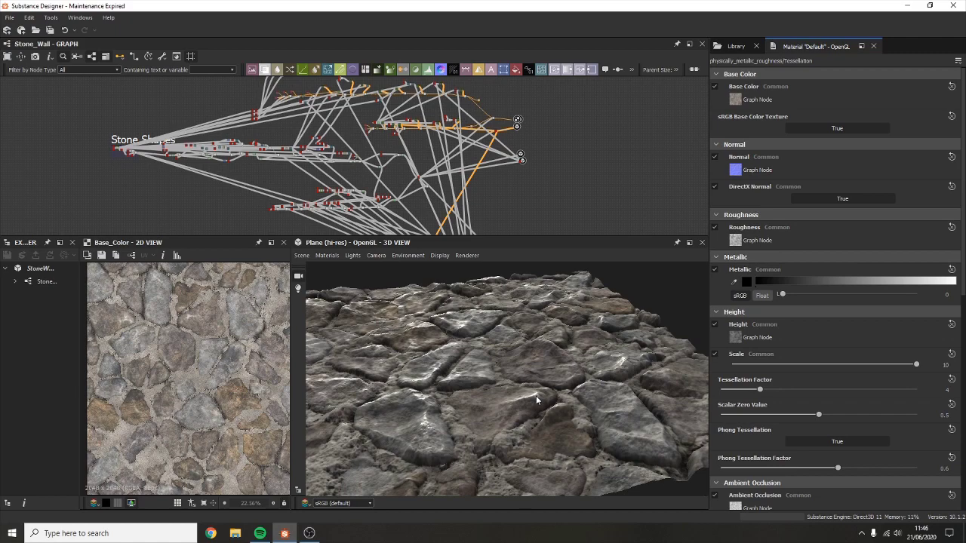